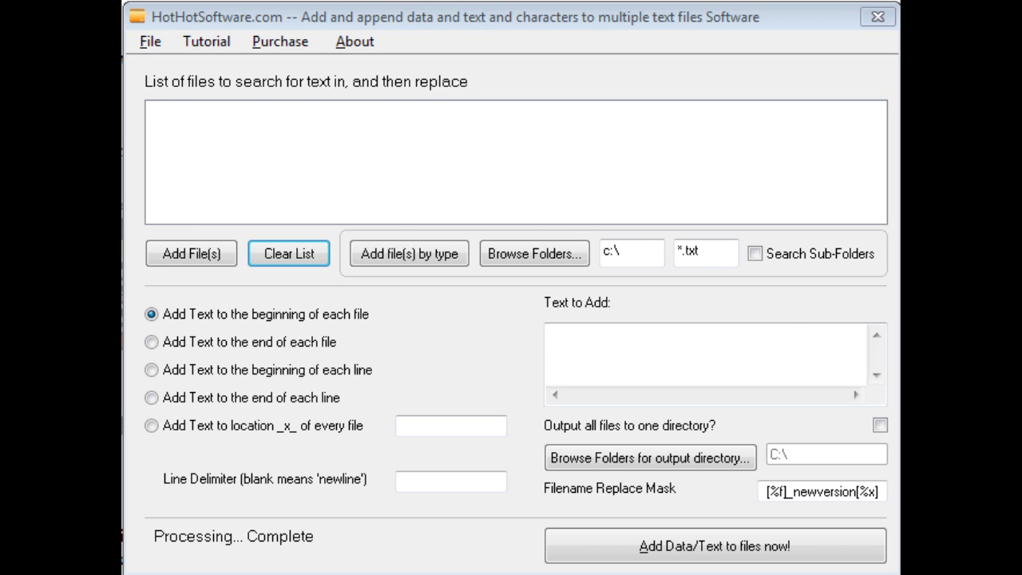
# - Add sometext.txt from C:\testfolder to the list of files to process
pyautogui.click(216, 247)
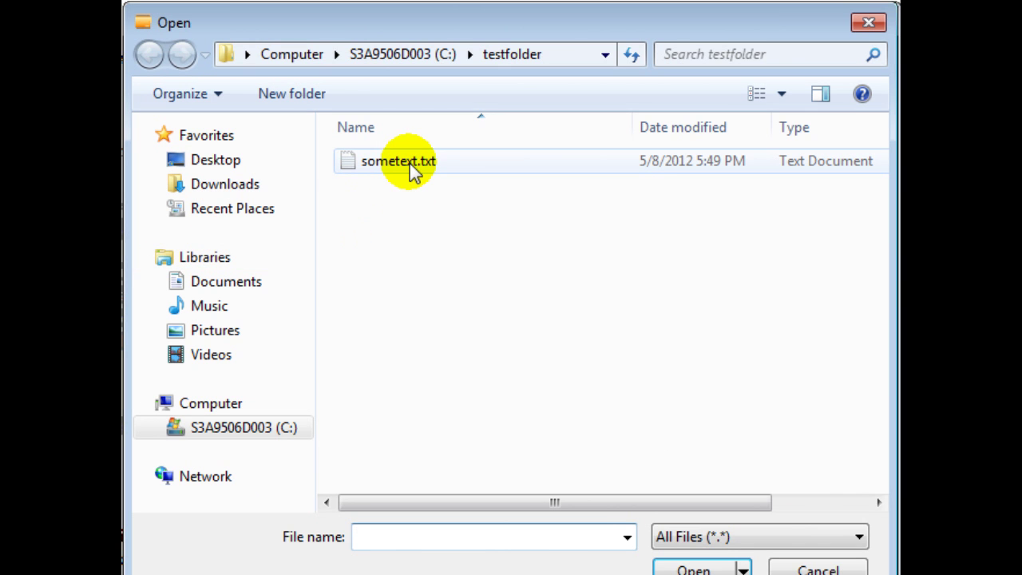
pyautogui.doubleClick(411, 166)
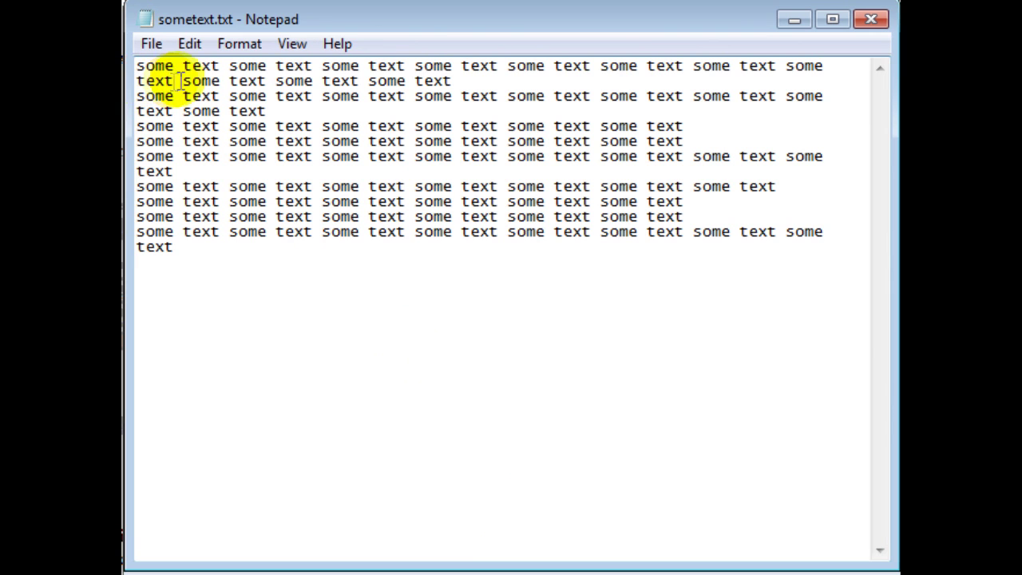
# - Minimize the Notepad window showing the original sometext.txt
pyautogui.click(792, 23)
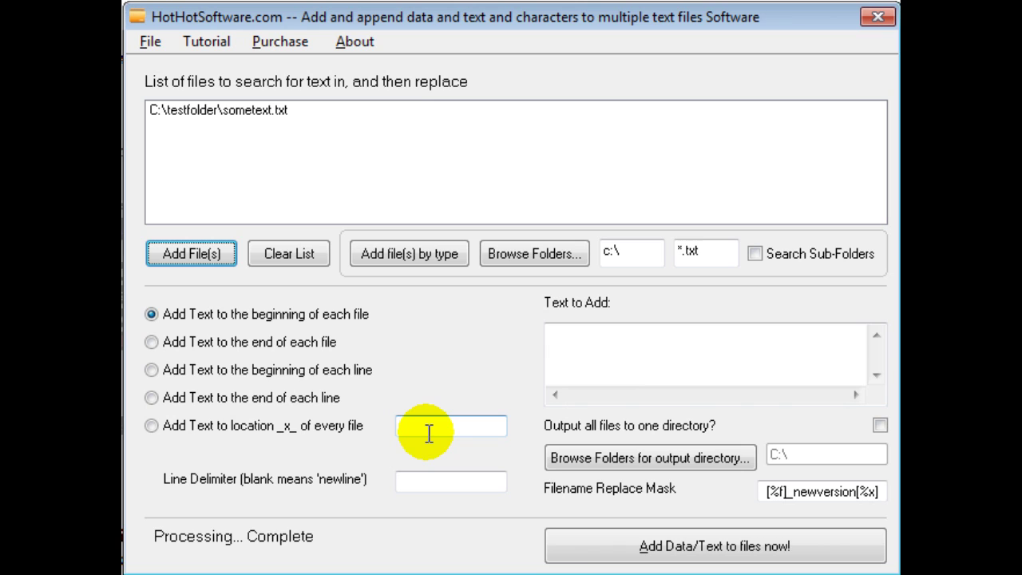
# - Enter THISISNEWTEXT as the text to add at the beginning of each file
pyautogui.click(634, 345)
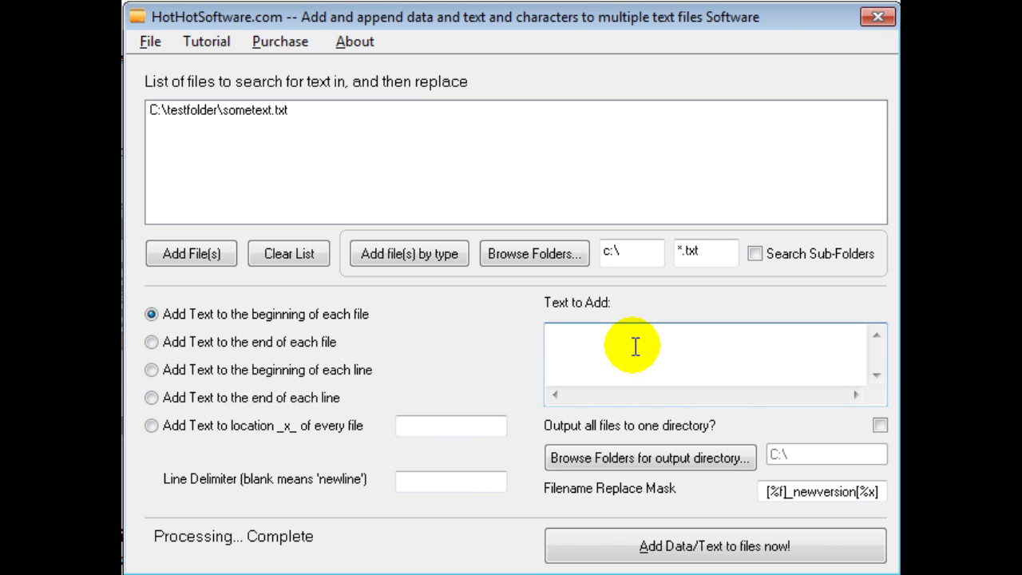
pyautogui.write('THISISNEWTEXT')
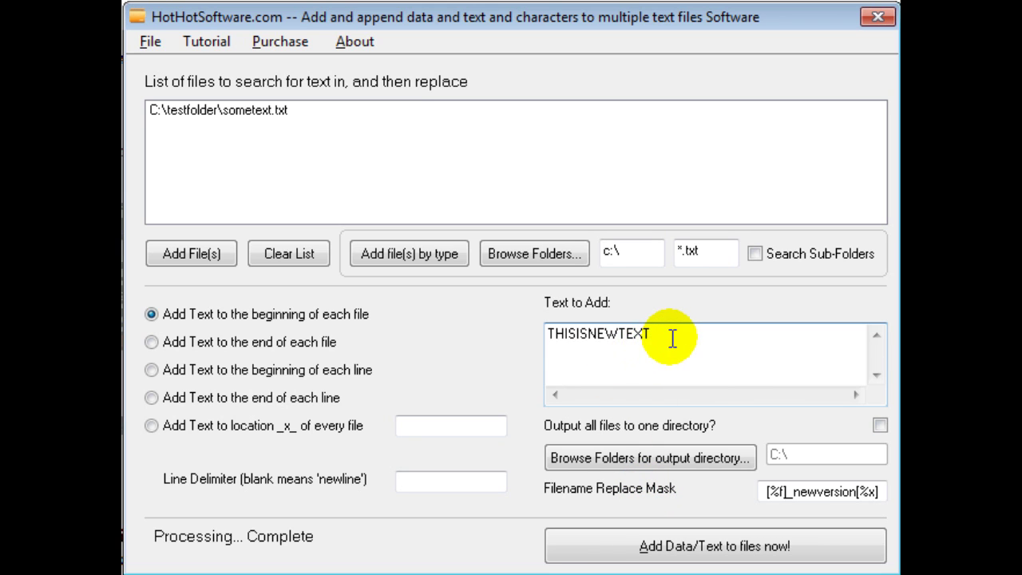
pyautogui.moveTo(672, 339); pyautogui.dragTo(522, 333)
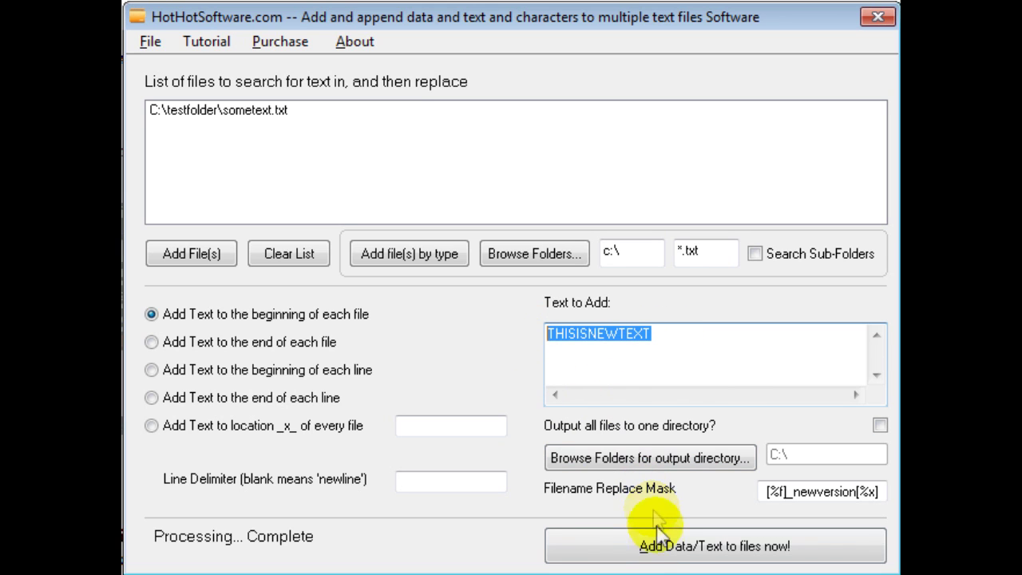
# - Run the text addition, then open sometext_newversion.txt in Notepad
pyautogui.click(659, 555)
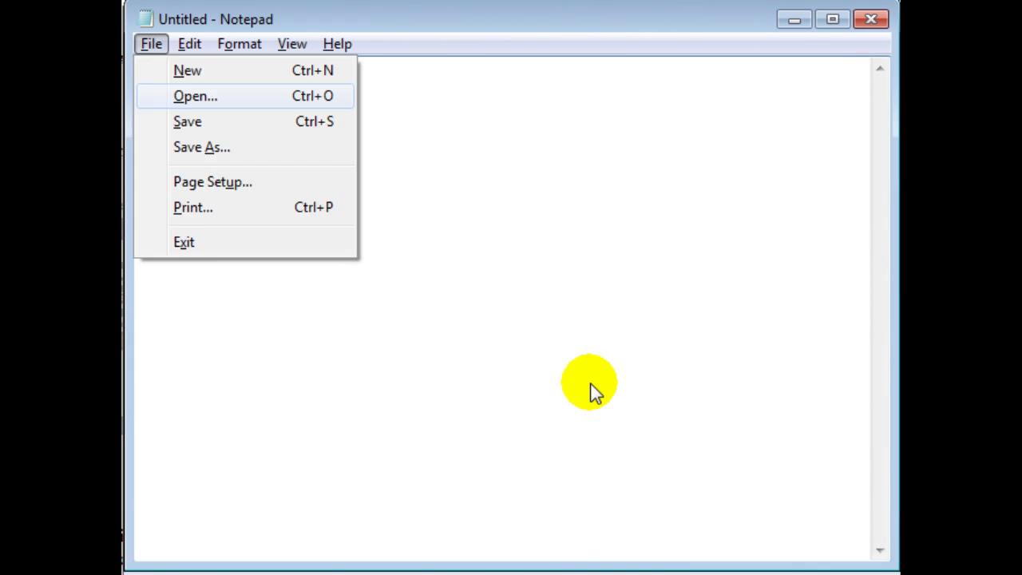
pyautogui.press('Return')
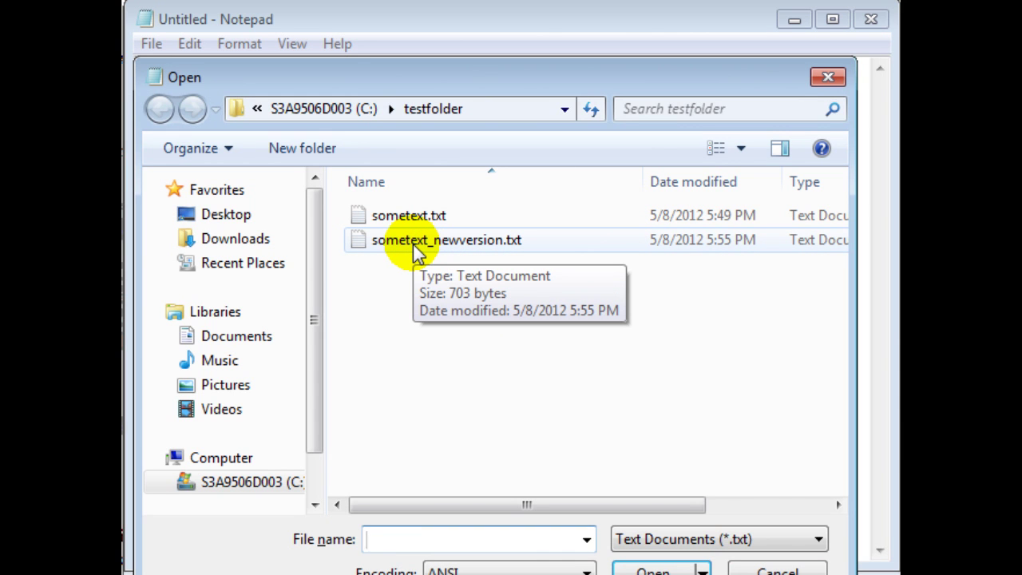
pyautogui.doubleClick(413, 244)
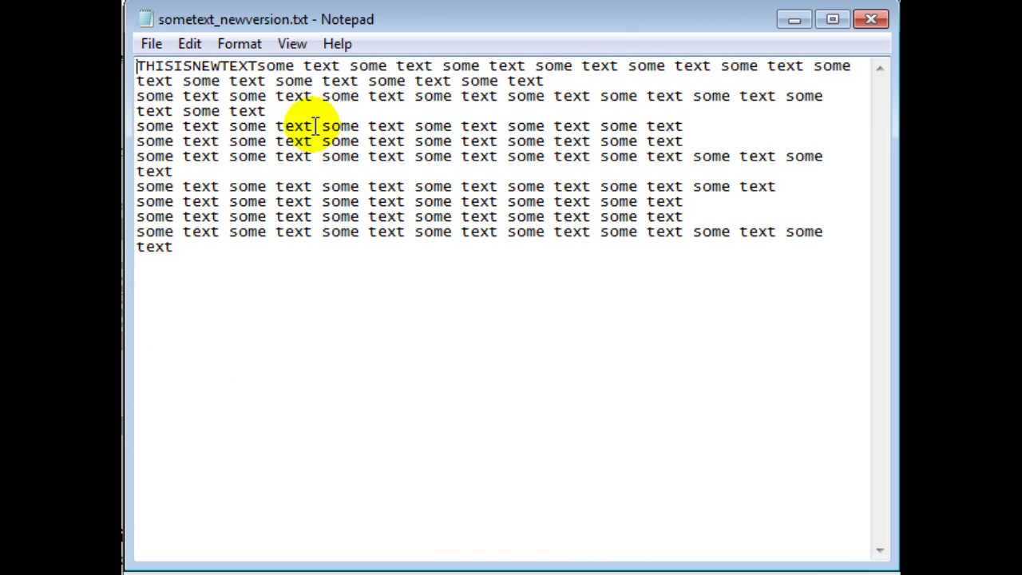
# - Select the THISISNEWTEXT prefix, turn off Word Wrap, then close Notepad
pyautogui.hotkey('shift', 'Right')
pyautogui.hotkey('shift', 'Right')
pyautogui.hotkey('shift', 'Right')
pyautogui.hotkey('shift', 'Right')
pyautogui.hotkey('shift', 'Right')
pyautogui.hotkey('shift', 'Right')
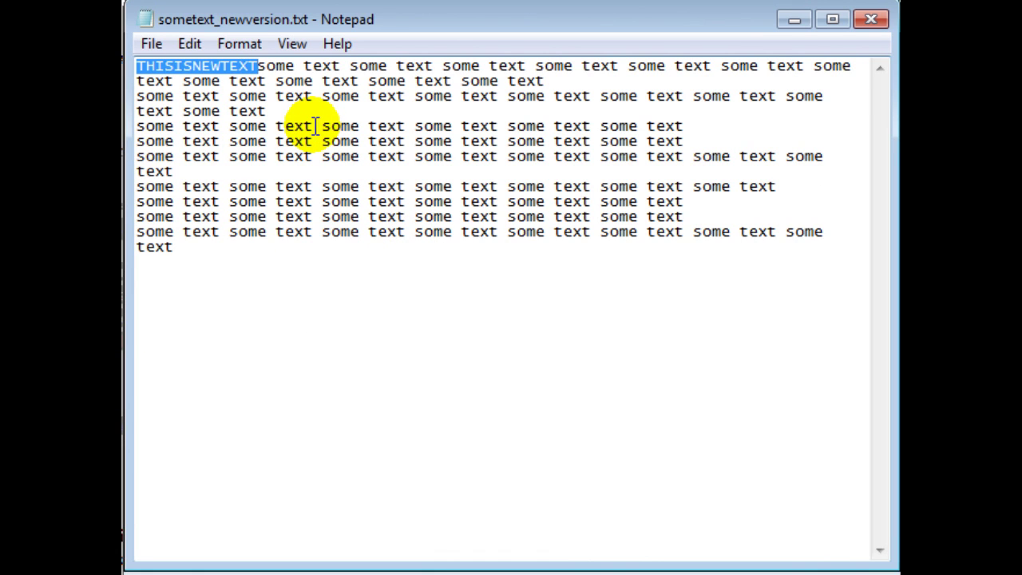
pyautogui.hotkey('alt', 'e')
pyautogui.press('Right')
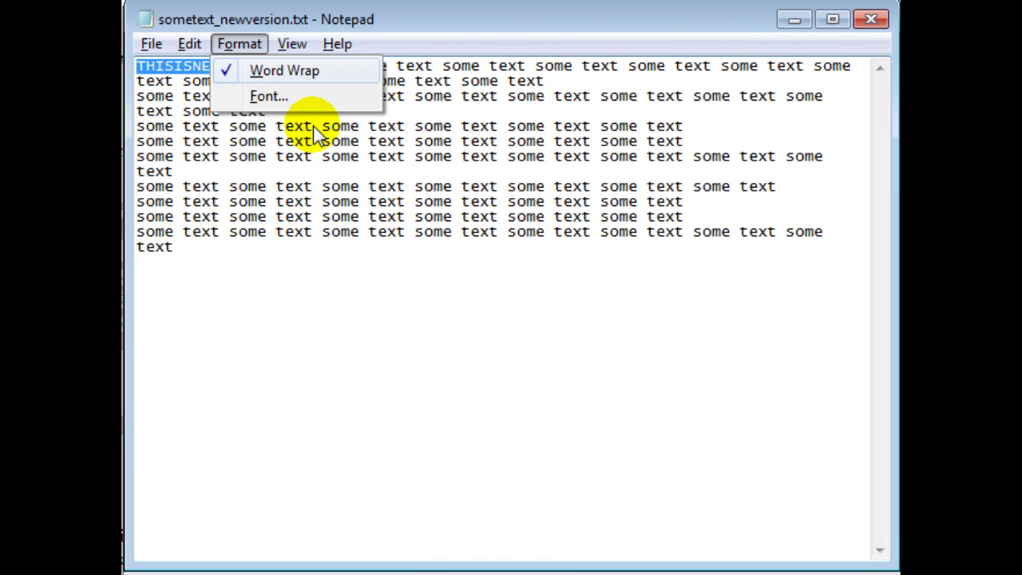
pyautogui.press('Return')
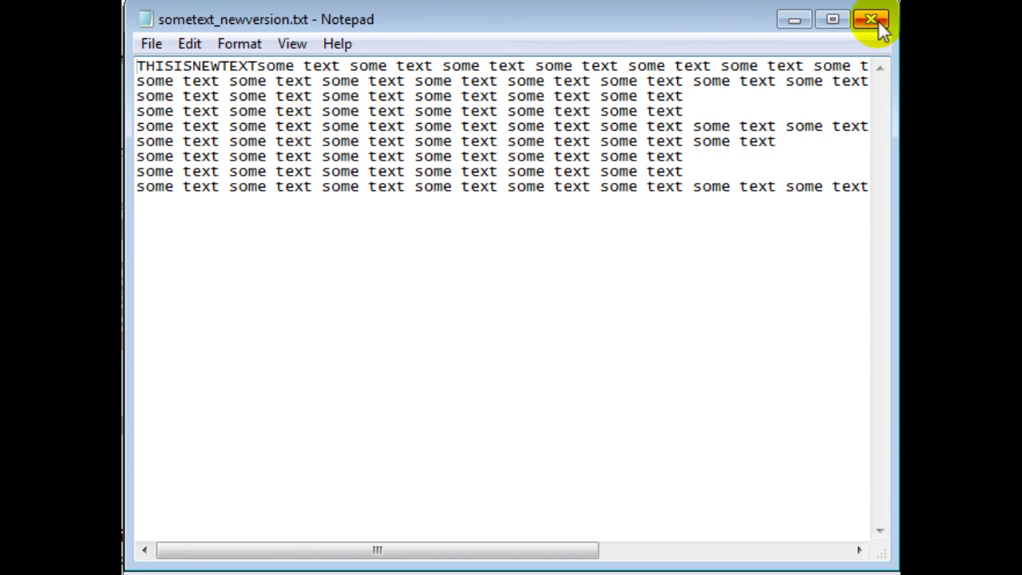
pyautogui.click(875, 20)
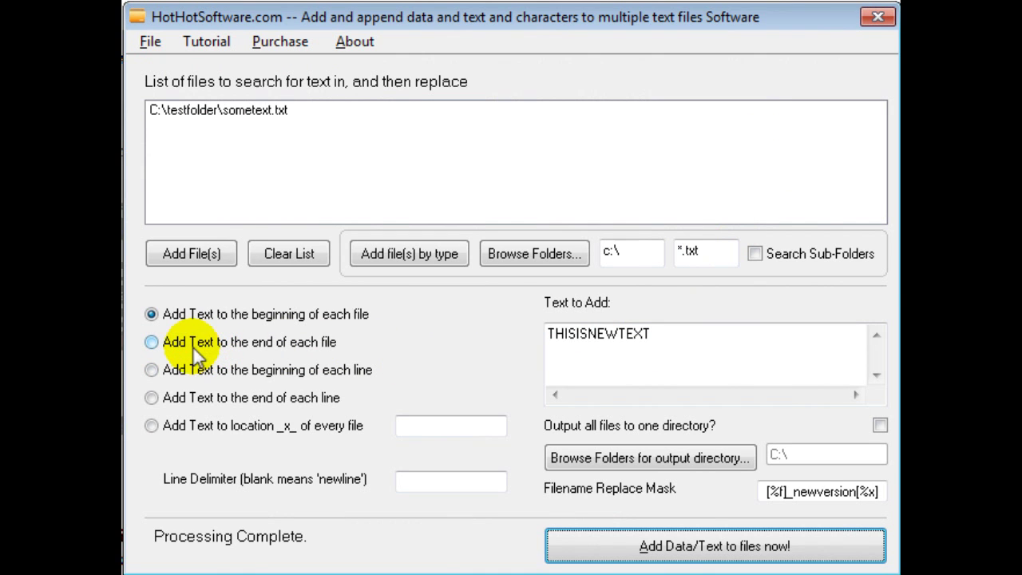
# - Add THISISANEWLINE to the beginning of each line instead, and run it
pyautogui.click(186, 376)
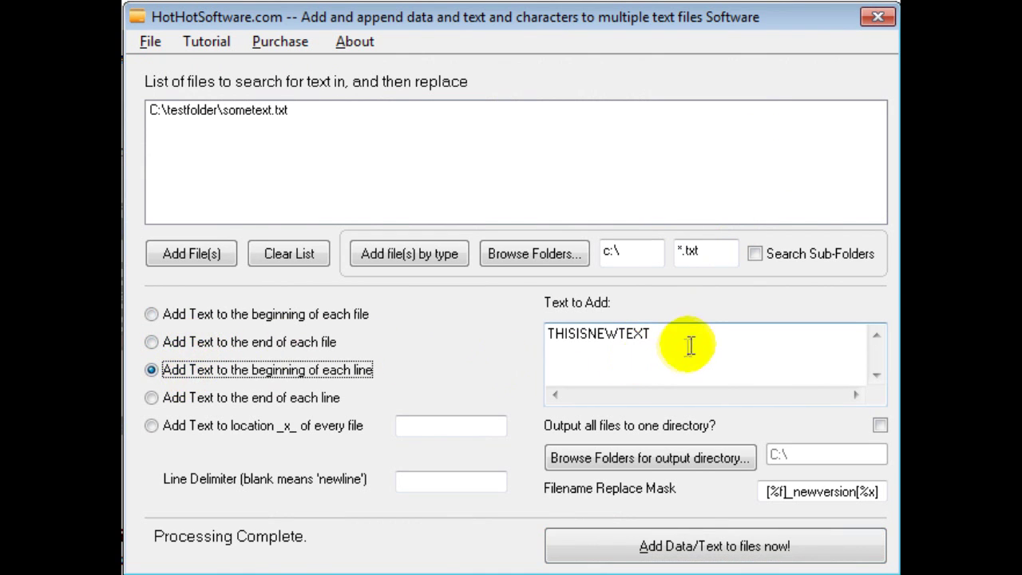
pyautogui.moveTo(685, 342); pyautogui.dragTo(536, 382)
pyautogui.write('THISISANEWLINE')
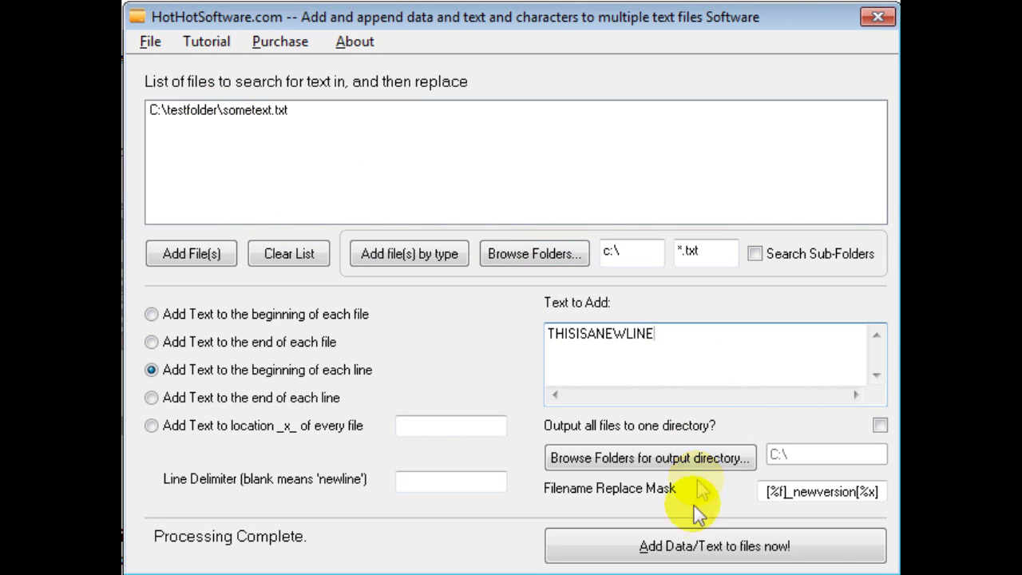
pyautogui.click(648, 552)
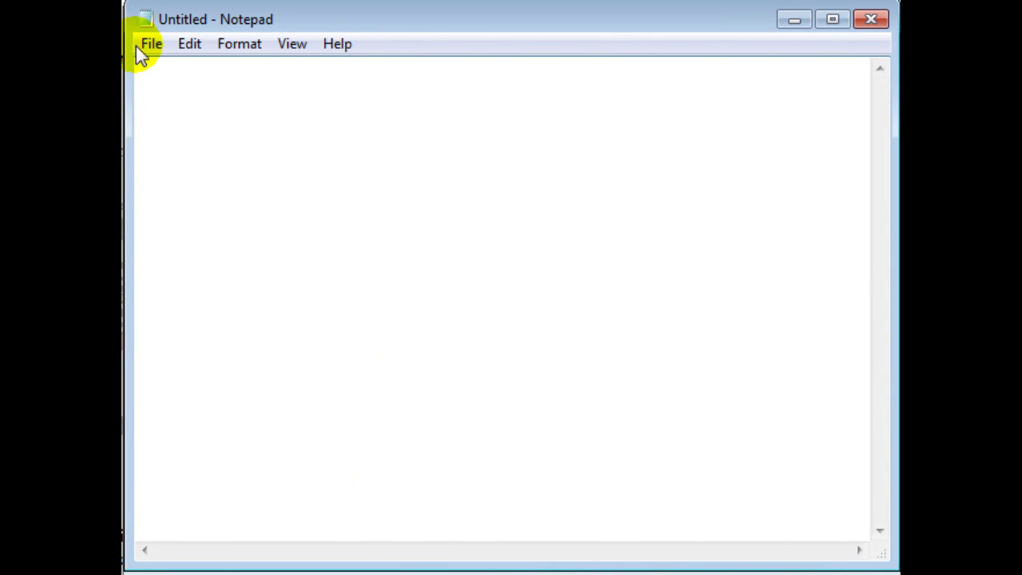
# - Open sometext_newversion.txt in Notepad and select the THISISANEWLINE prefix on line 1
pyautogui.click(143, 45)
pyautogui.click(180, 95)
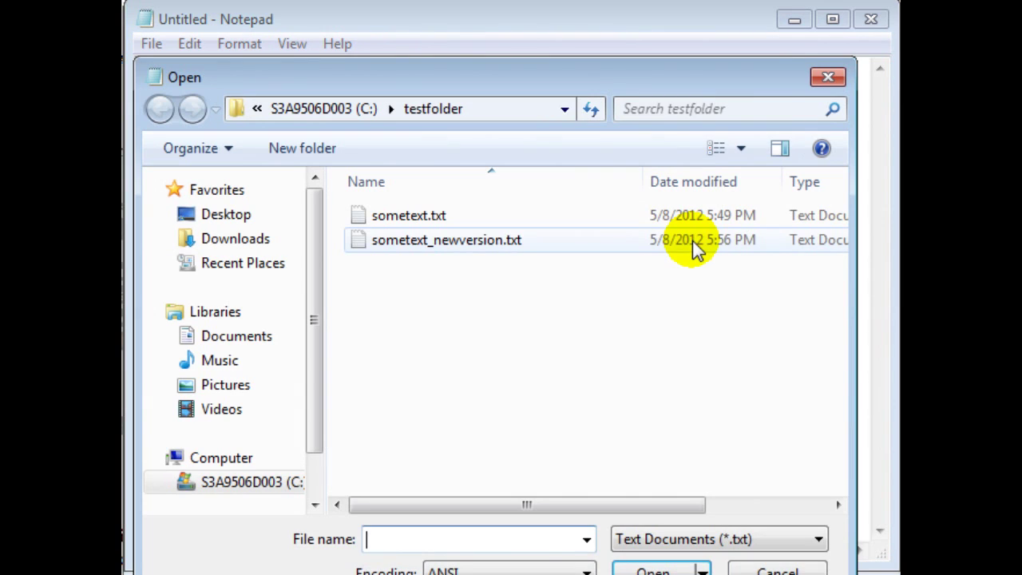
pyautogui.doubleClick(504, 250)
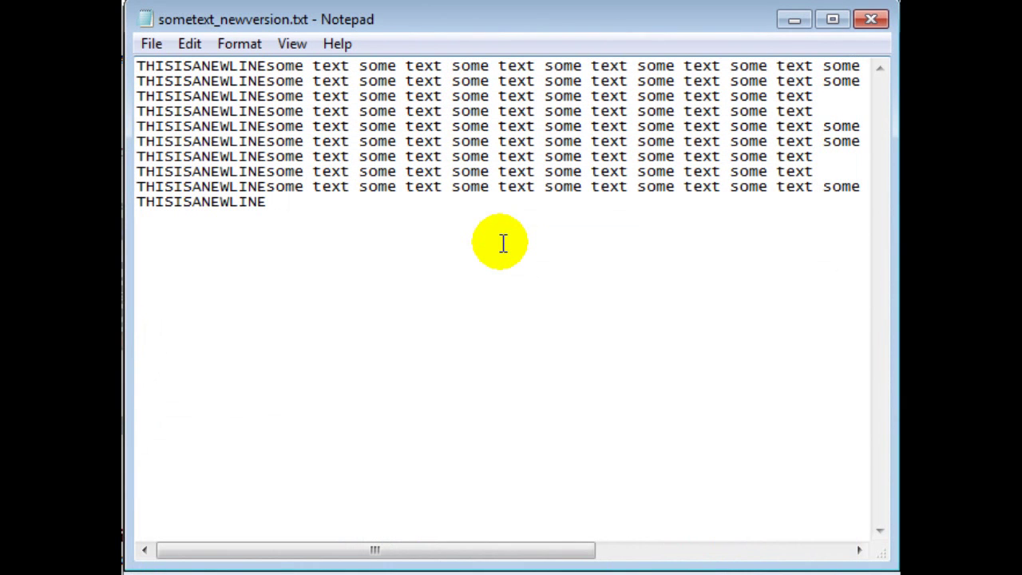
pyautogui.hotkey('shift', 'Right')
pyautogui.hotkey('shift', 'Right')
pyautogui.hotkey('shift', 'Right')
pyautogui.hotkey('shift', 'Right')
pyautogui.hotkey('shift', 'Right')
pyautogui.hotkey('shift', 'Right')
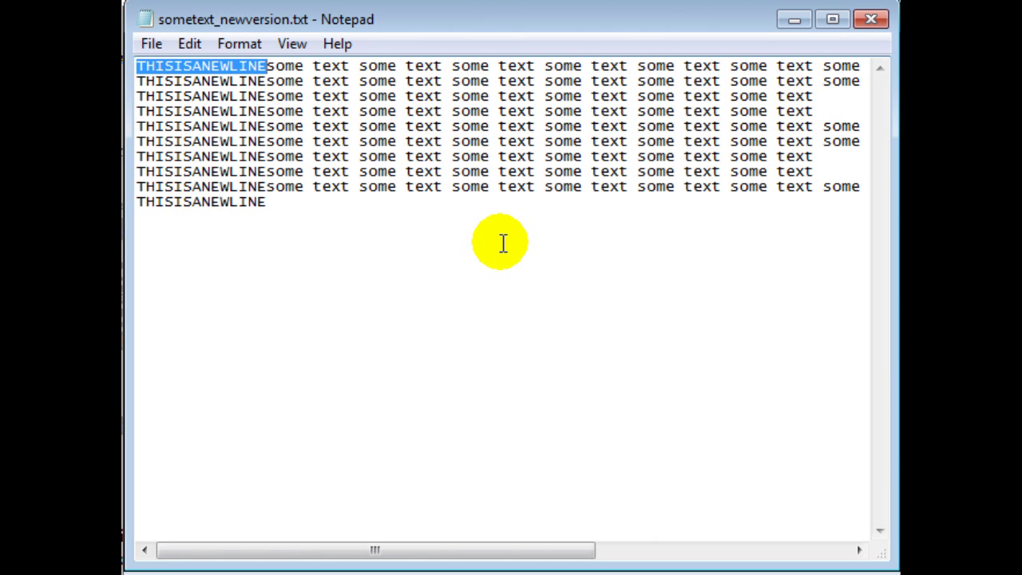
pyautogui.click(870, 19)
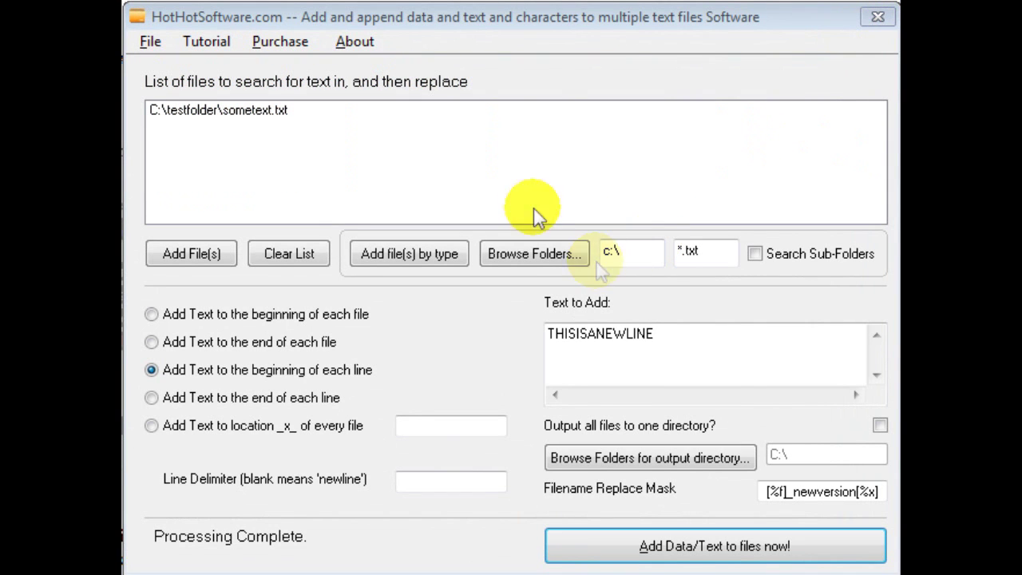